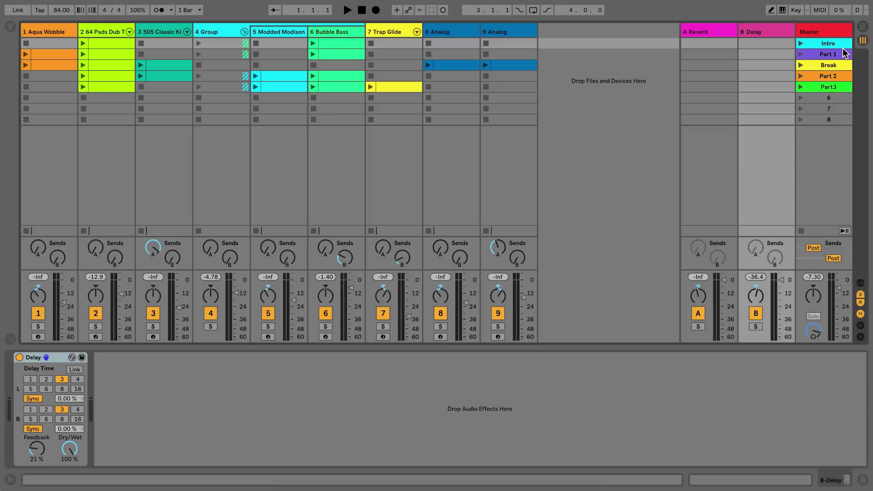
Arm the 505 Classic Kit track and select the Intro scene.
left_click(153, 337)
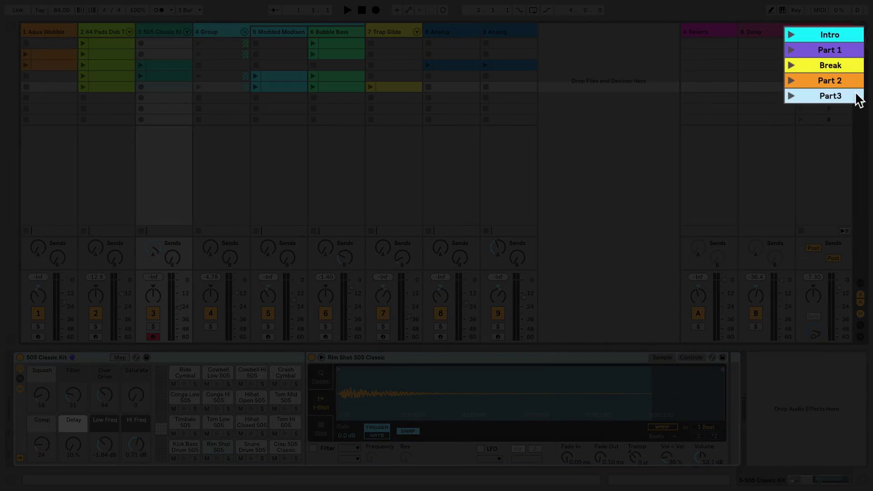
left_click(855, 41)
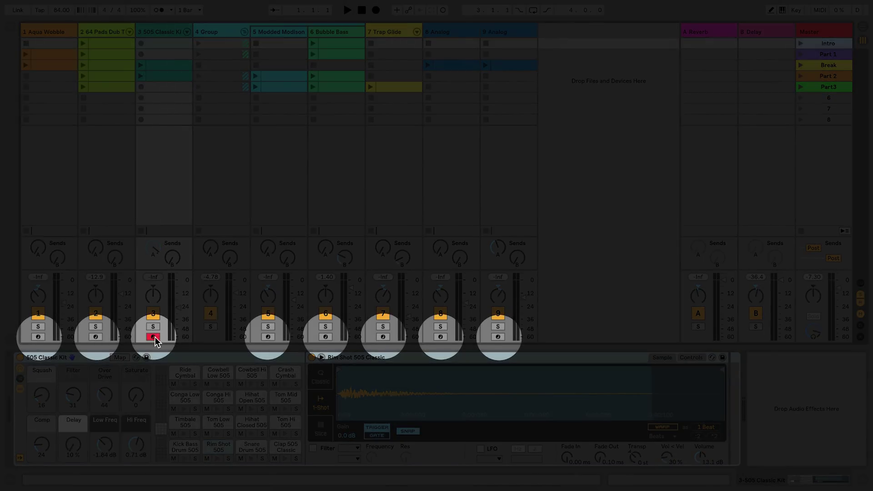
Disarm the 505 Classic Kit track and start Arrangement Record.
left_click(154, 337)
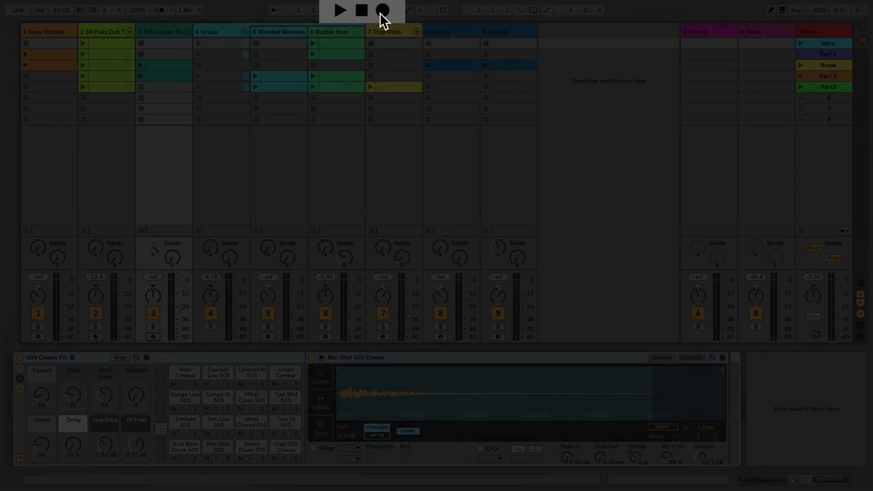
left_click(380, 11)
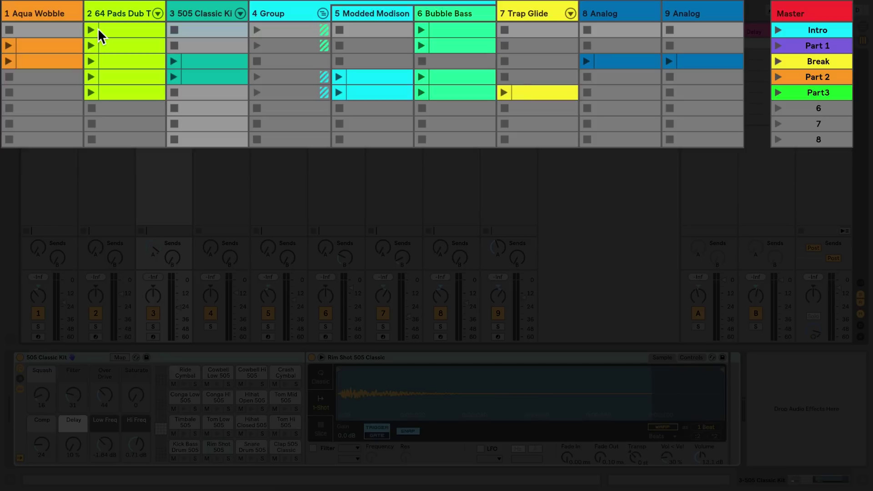
Launch the first 64 Pads Dub and Bubble Bass clips and the second Aqua Wobble clip.
left_click(98, 30)
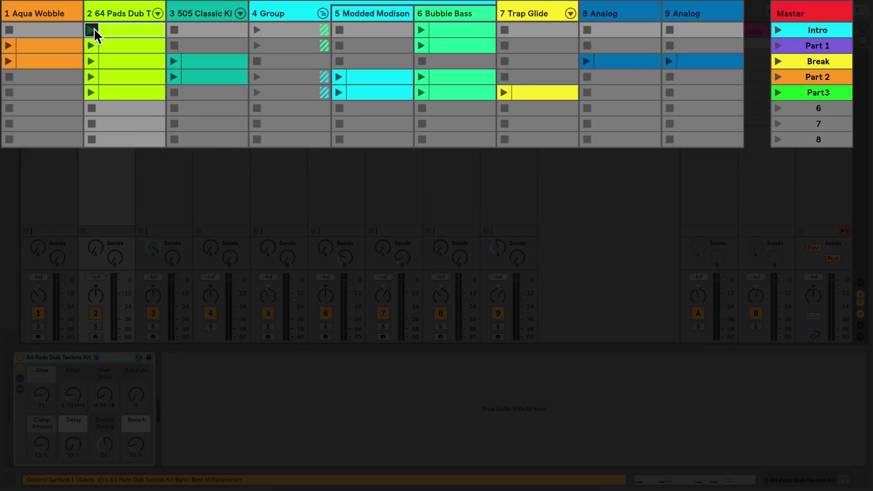
left_click(93, 29)
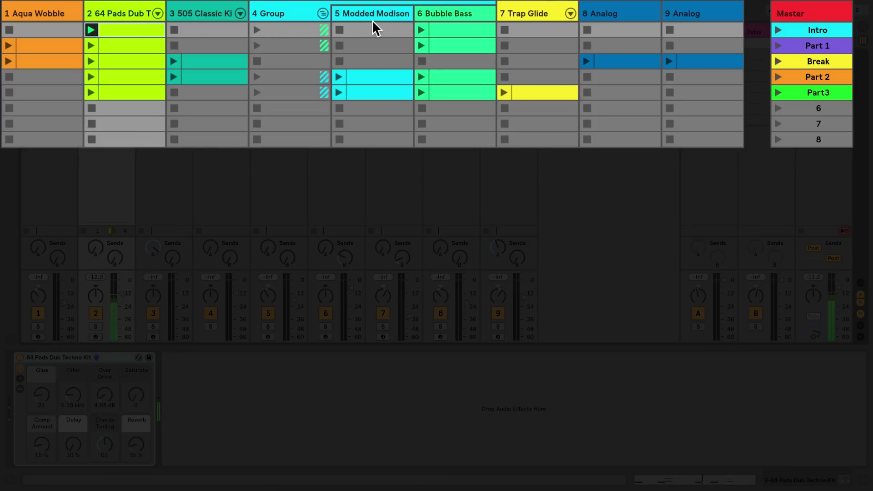
left_click(420, 29)
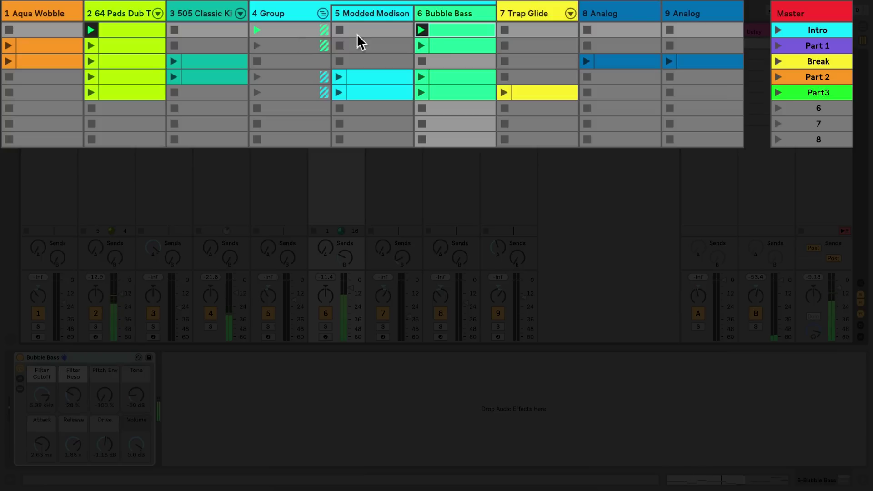
left_click(11, 43)
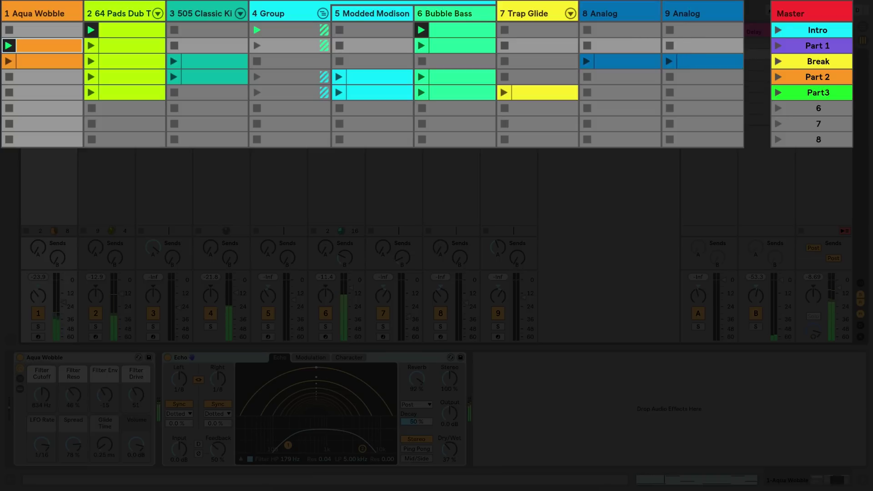
Launch the Part 1, Break and Part3 scenes, then raise Trap Glide's volume to about -21 dB.
left_click(779, 45)
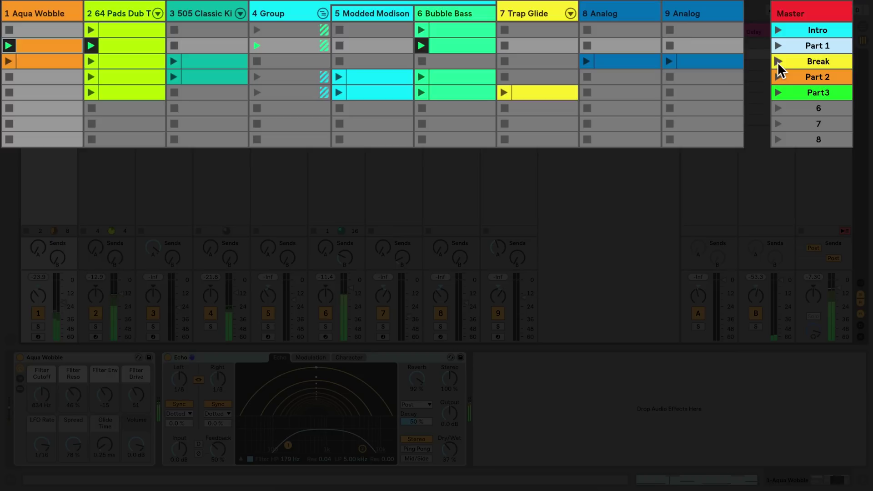
left_click(777, 62)
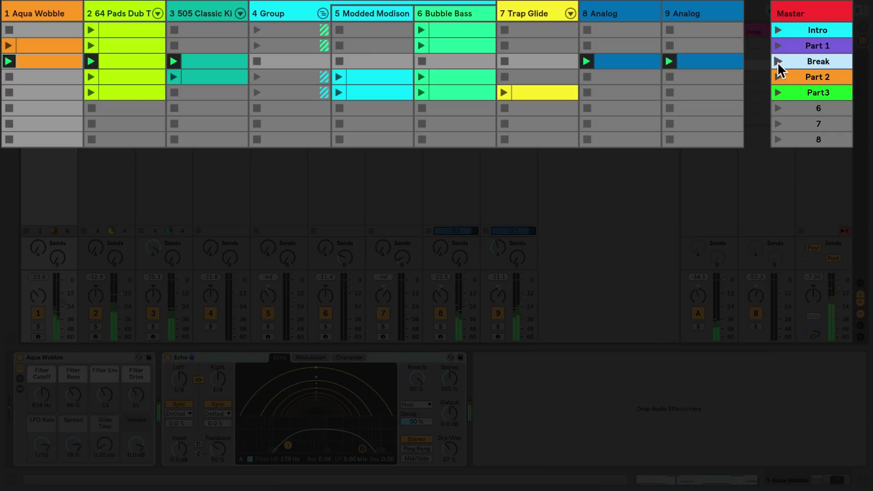
left_click(777, 92)
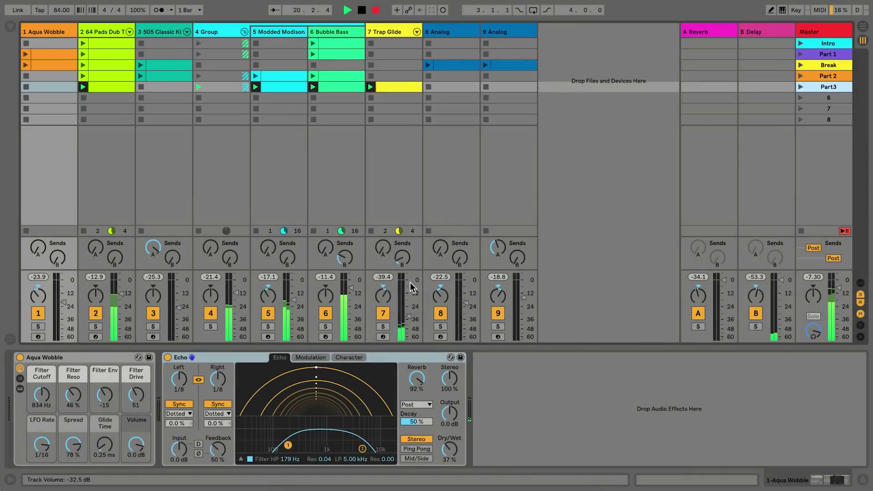
left_click(393, 31)
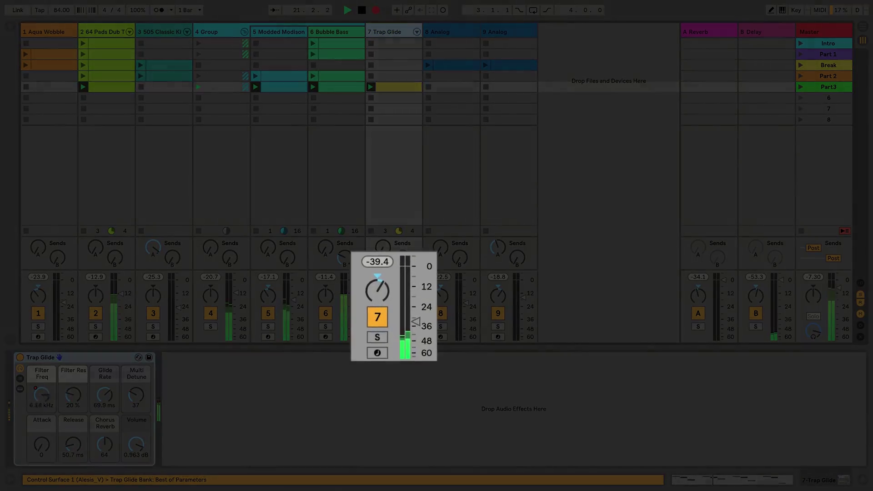
left_click_drag(408, 316, 416, 293)
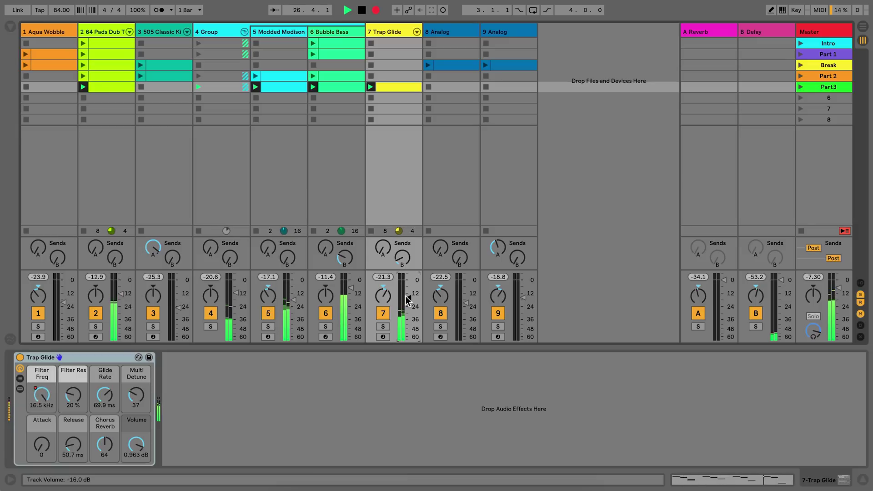
In Arrangement view, adjust Trap Glide's Filter Freq while recording, then stop at bar 38.
key("Tab")
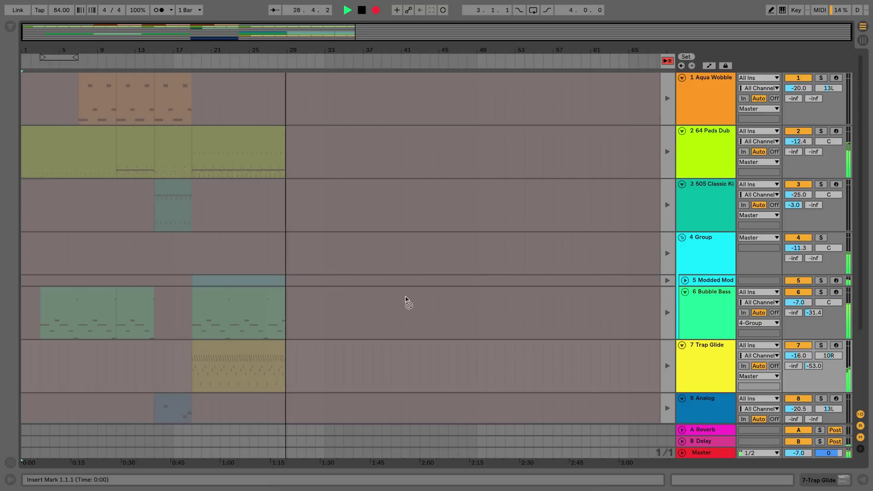
key("a")
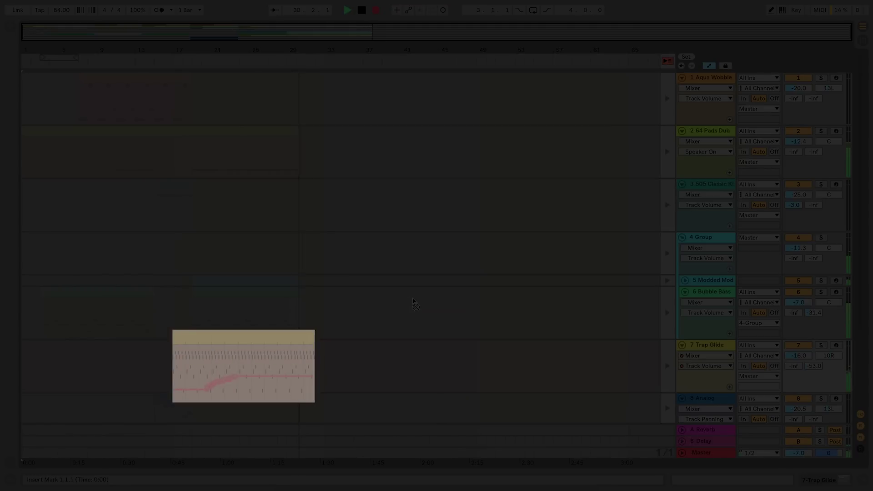
key("a")
double_click(693, 346)
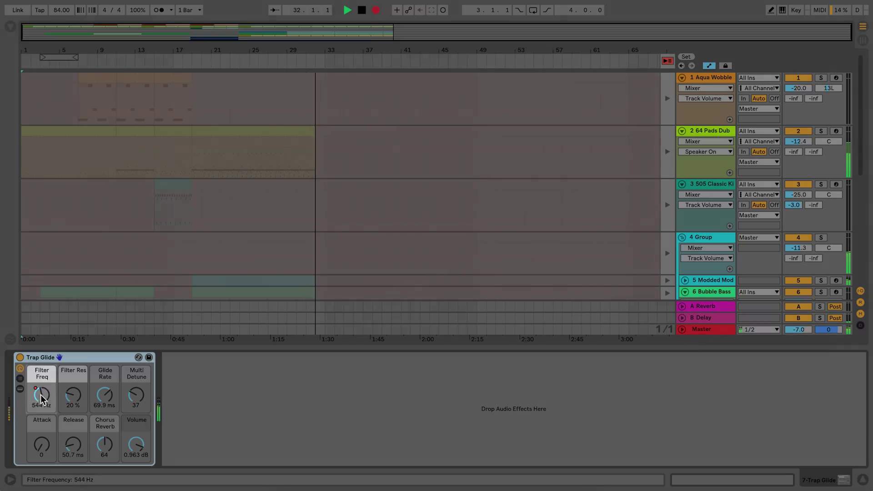
left_click(44, 404)
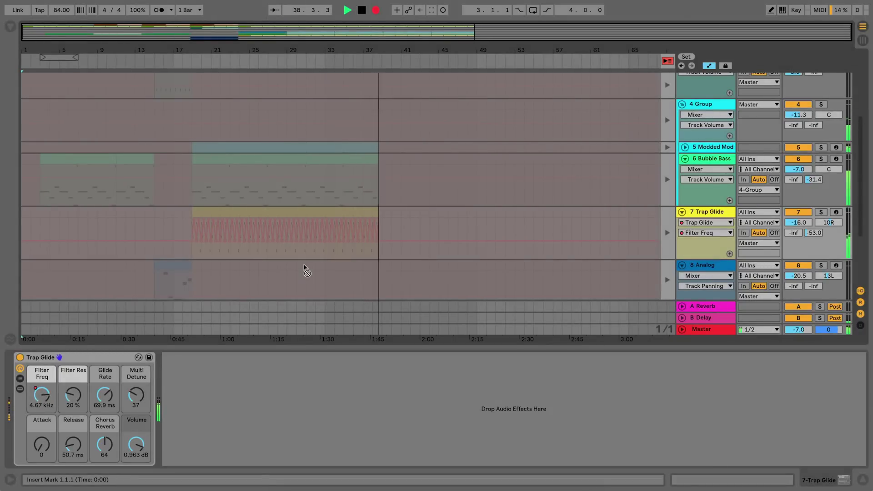
key("space")
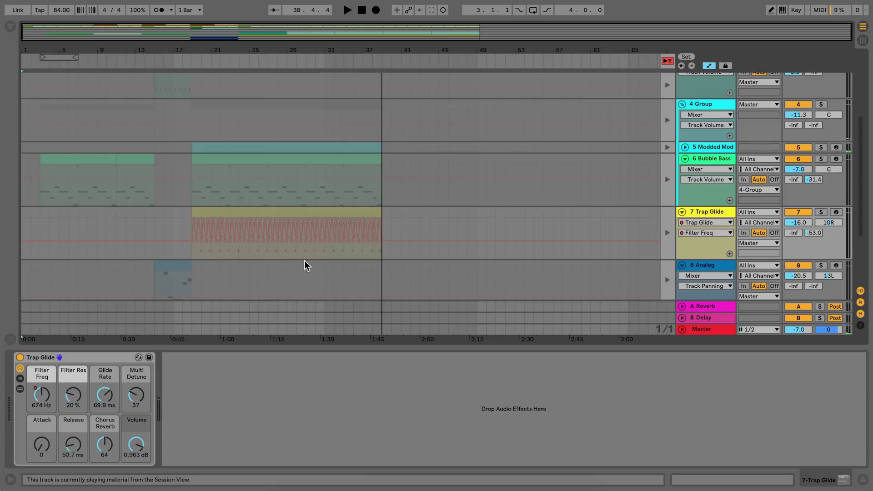
mouse_move(392, 231)
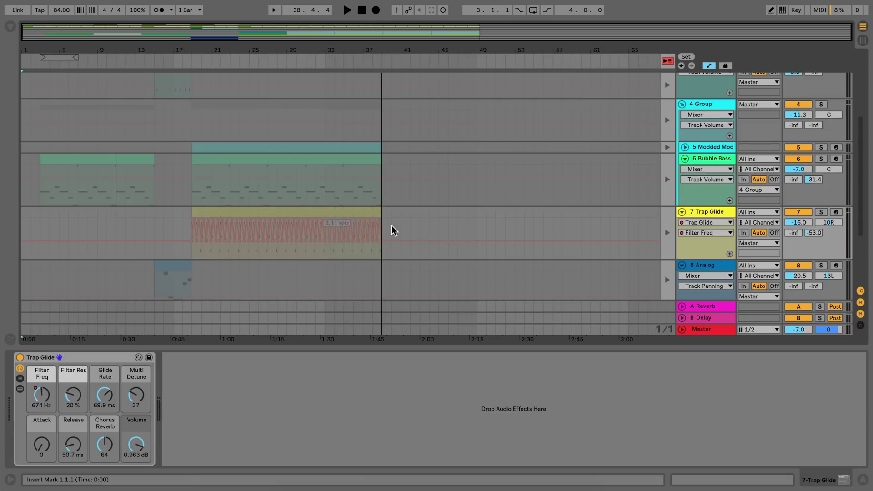
Return all tracks to their arrangement clips, replay from 1.1.1, and switch to Session view.
scroll(517, 173, "up", 2)
scroll(517, 174, "up", 5)
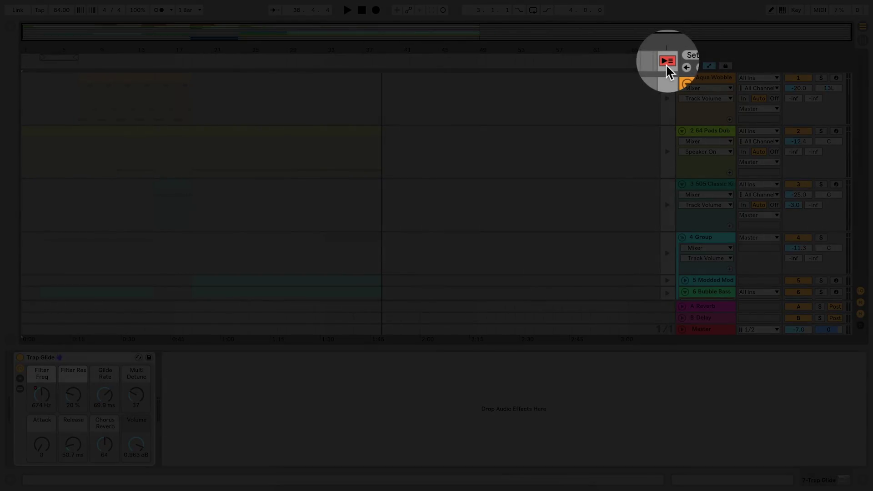
left_click(666, 62)
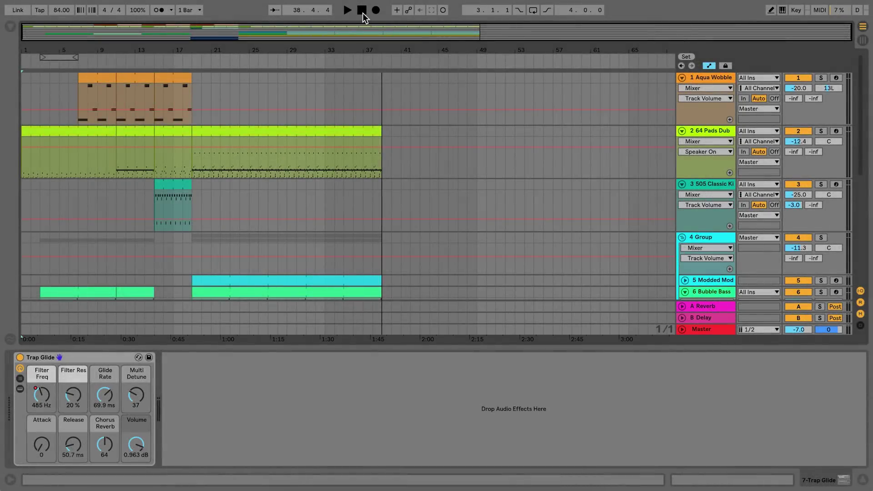
left_click(362, 13)
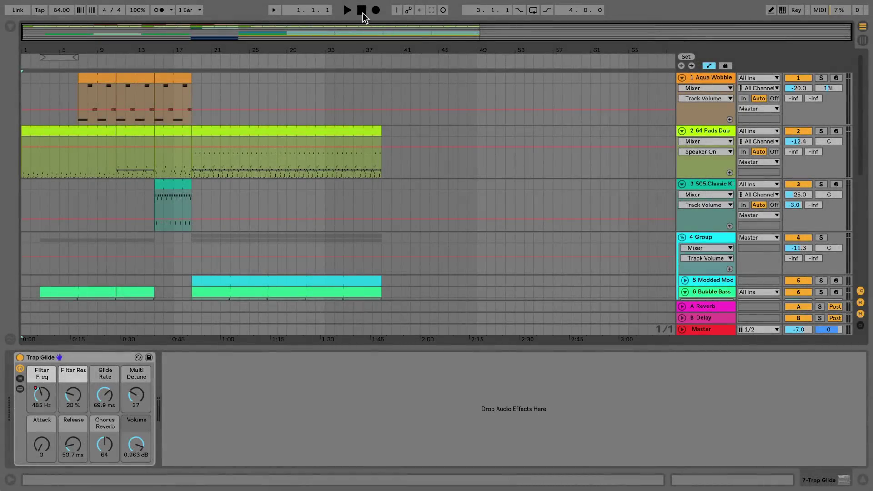
key("space")
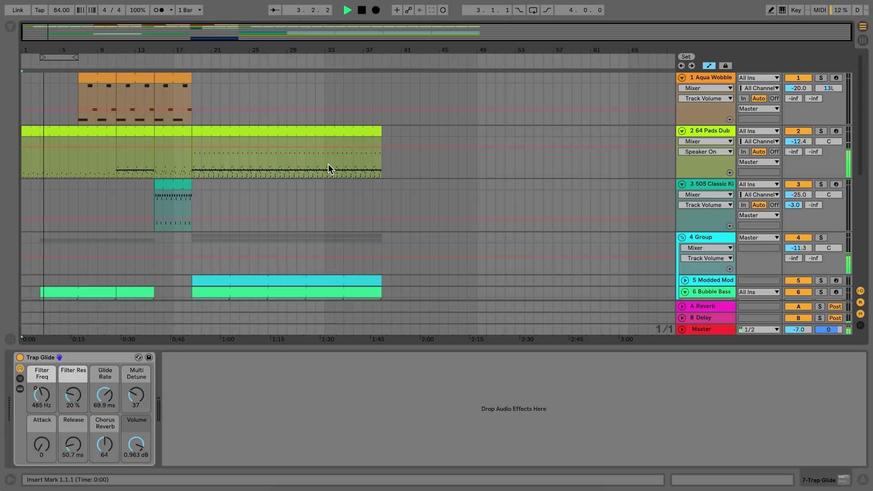
key("Tab")
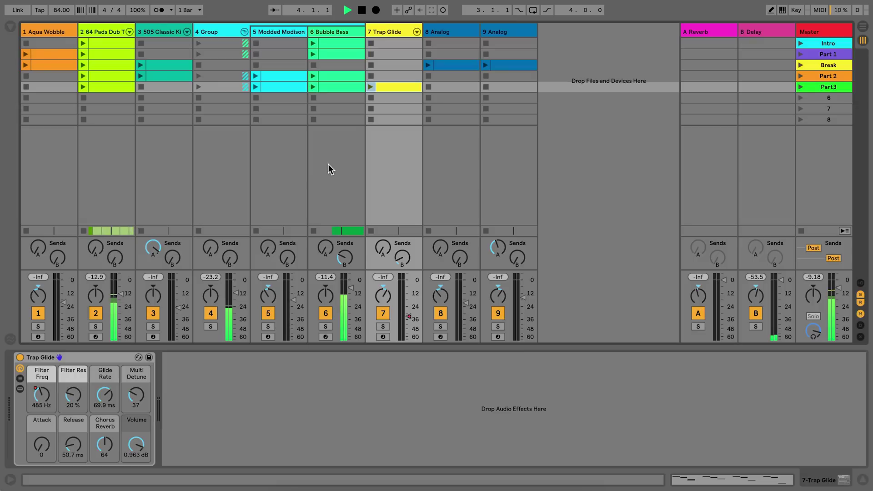
Launch the scene 2 64 Pads Dub clip and scene 3 505 Classic Kit clip, then return to Arrangement.
left_click(83, 54)
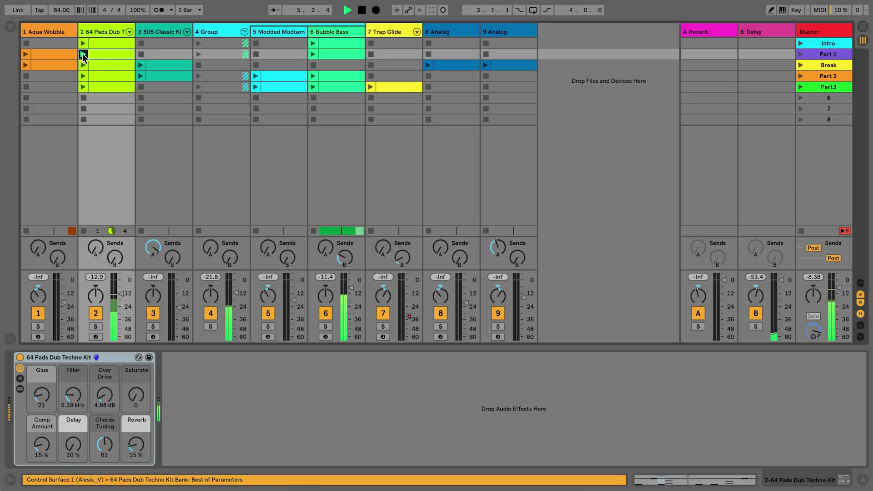
left_click(140, 66)
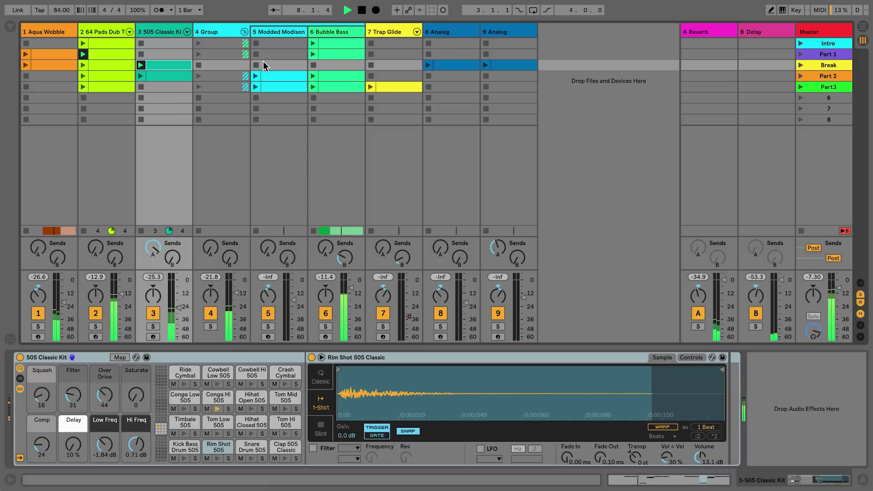
key("Tab")
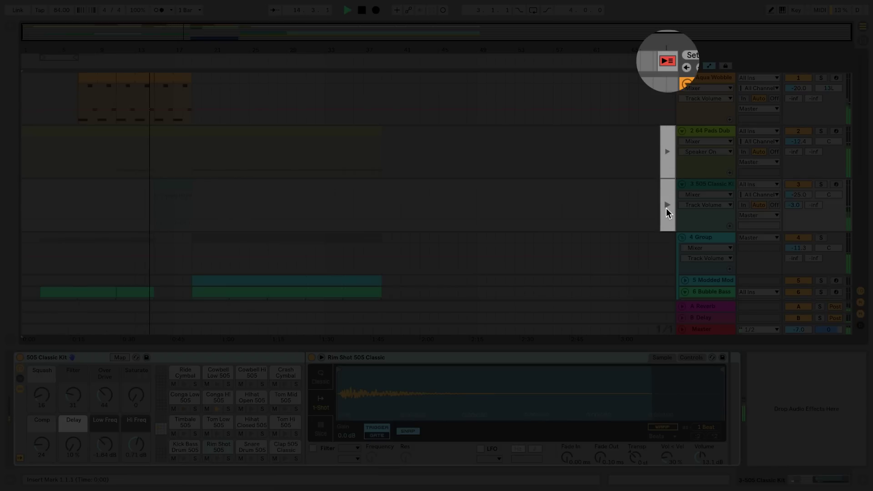
Restore arrangement playback on all tracks and stop playback.
left_click(668, 60)
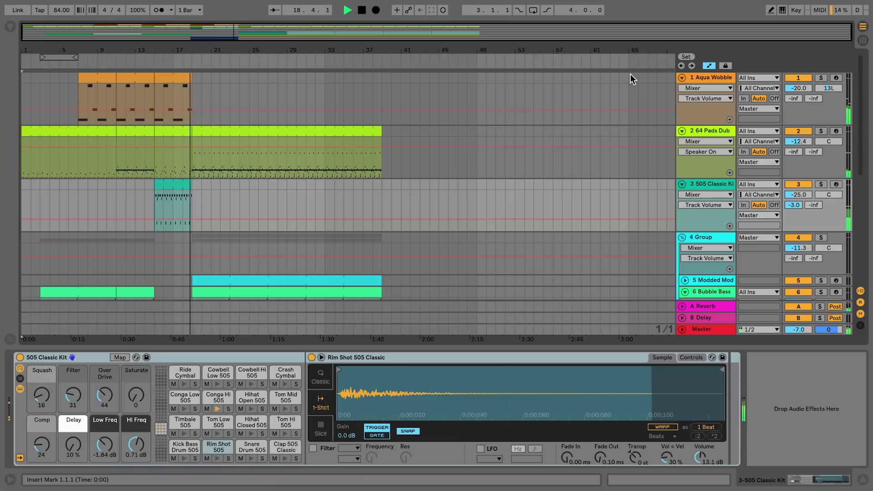
key("space")
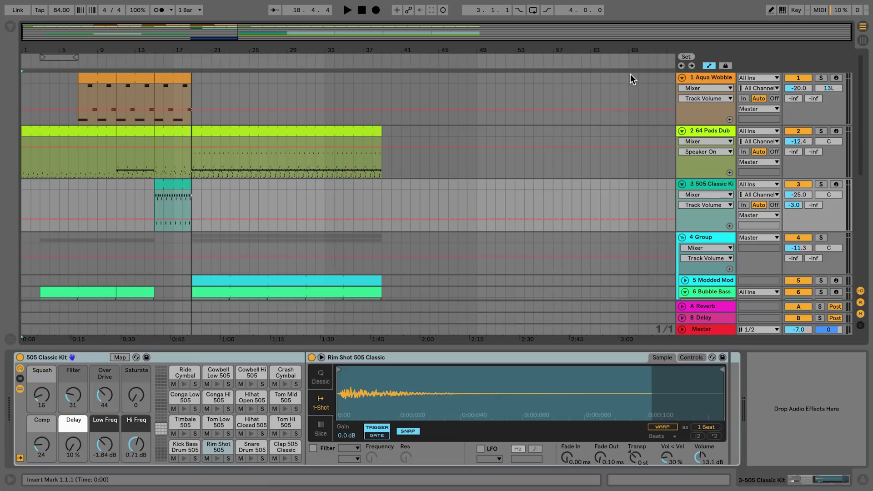
Select the Break-row Aqua Wobble, 64 Pads Dub and 505 Classic Kit clips for copying.
key("Tab")
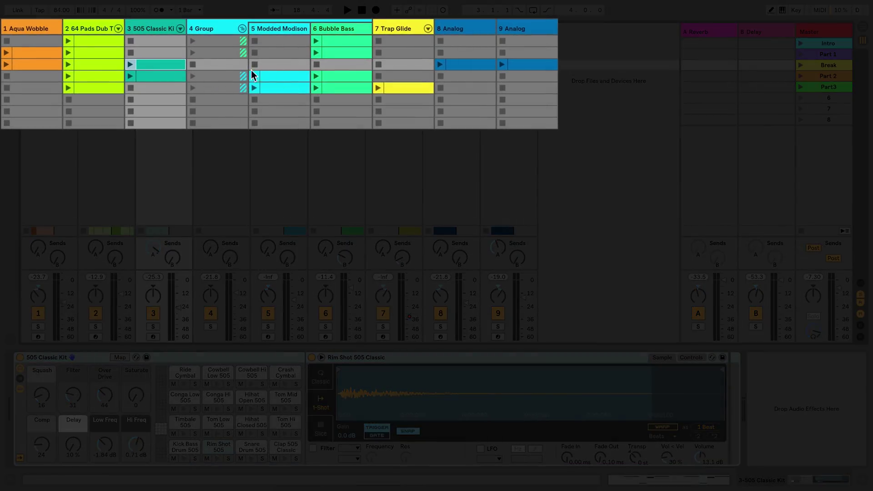
left_click(45, 64)
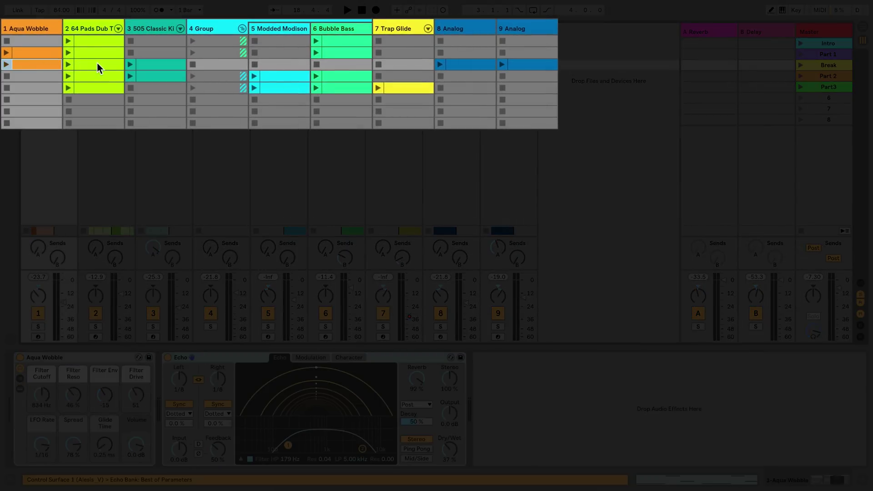
left_click(97, 64)
left_click(150, 63)
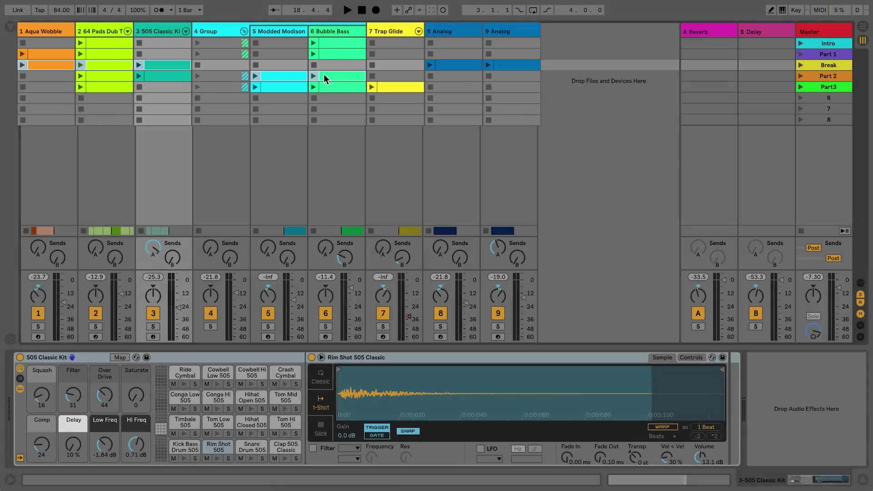
key("Tab")
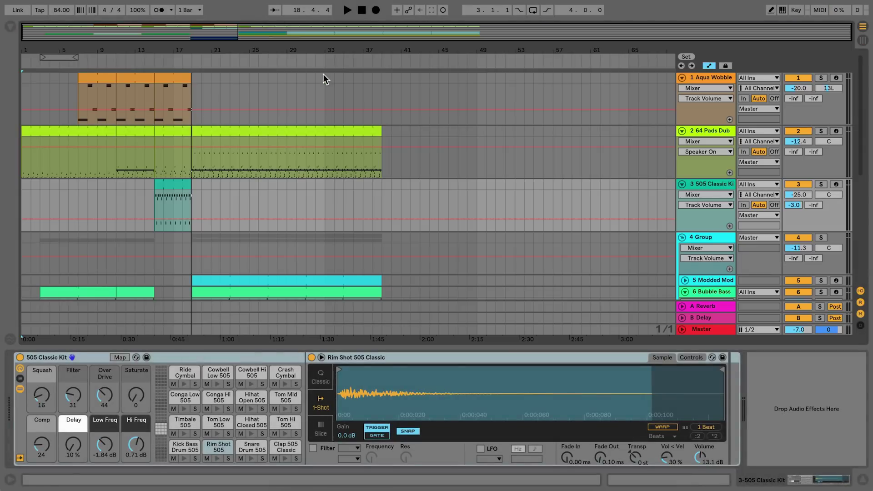
Paste the Break clips near bar 41, move them to bar 49, and lengthen the Aqua Wobble copy.
left_click(407, 104)
key("ctrl+v")
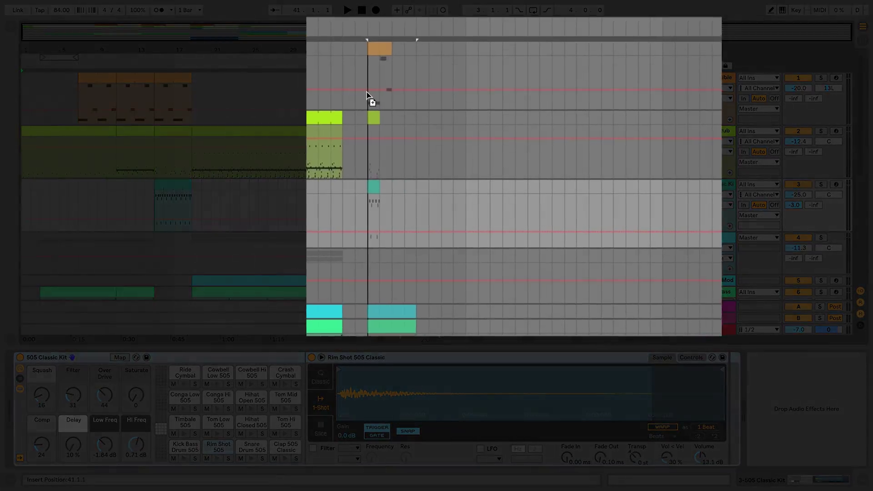
left_click_drag(367, 94, 470, 95)
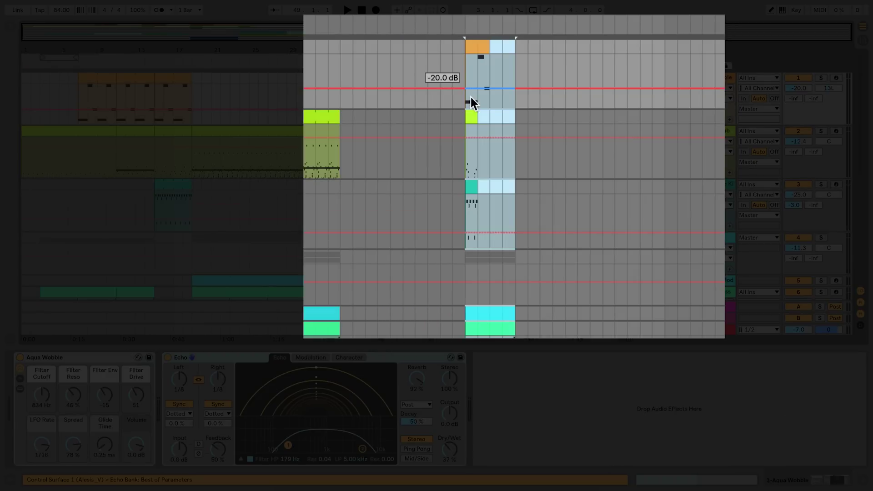
left_click(540, 152)
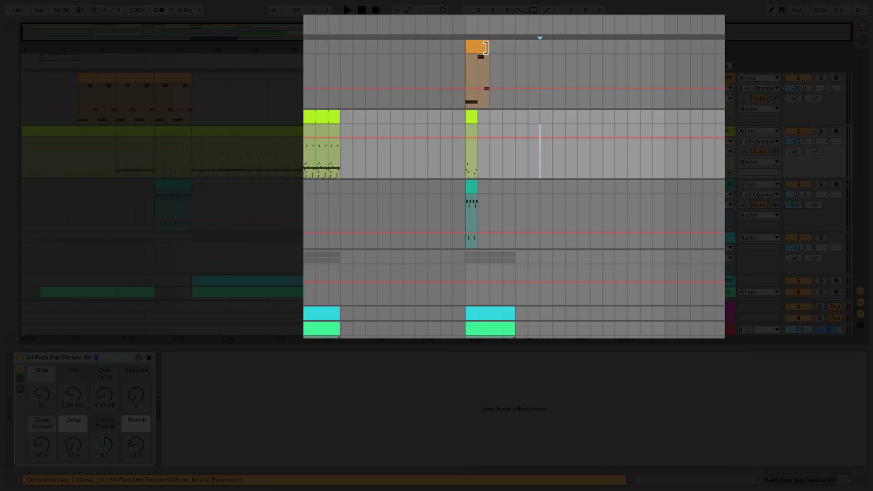
left_click_drag(489, 48, 530, 51)
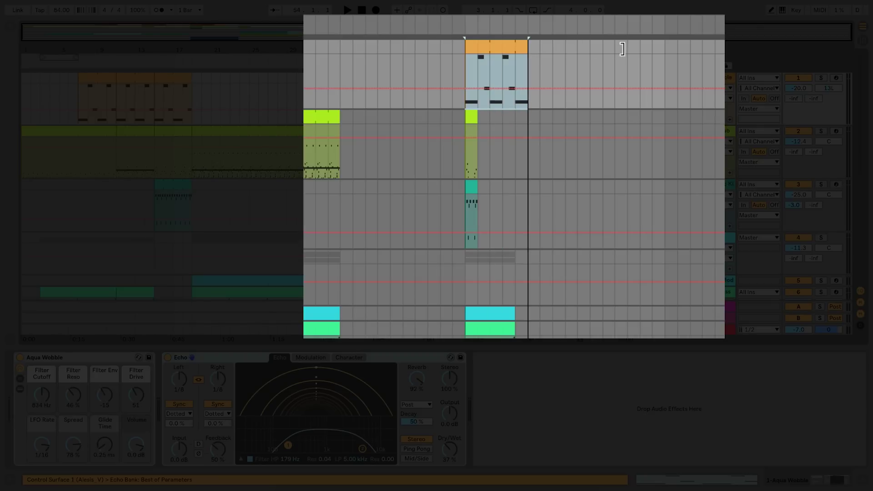